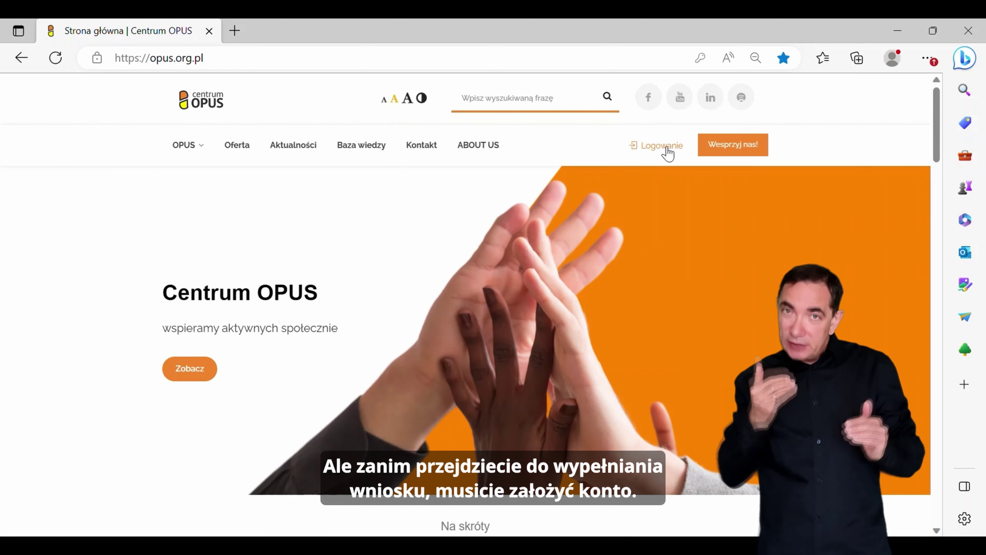
Step: Check the account registration form, return to the login form and log in with the saved credentials
click(662, 147)
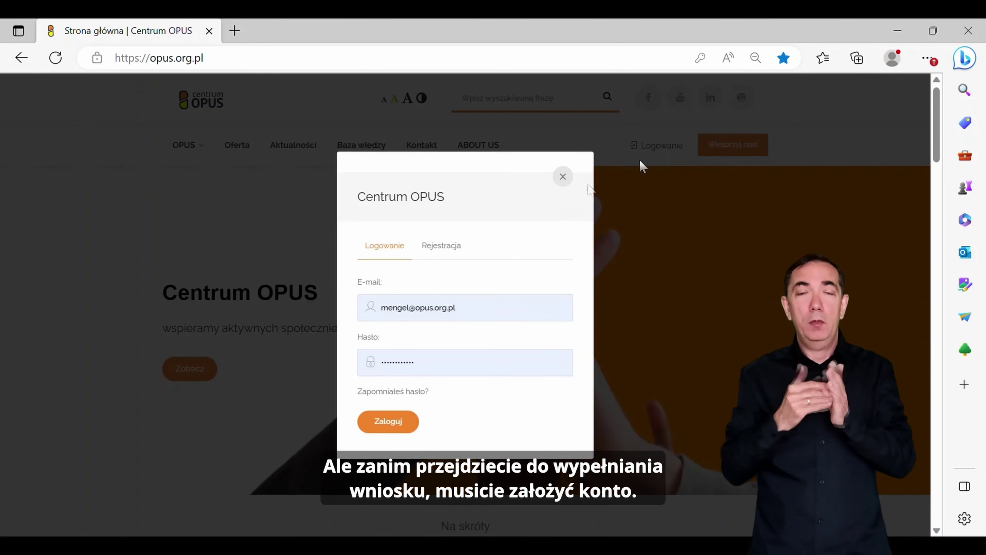
click(458, 249)
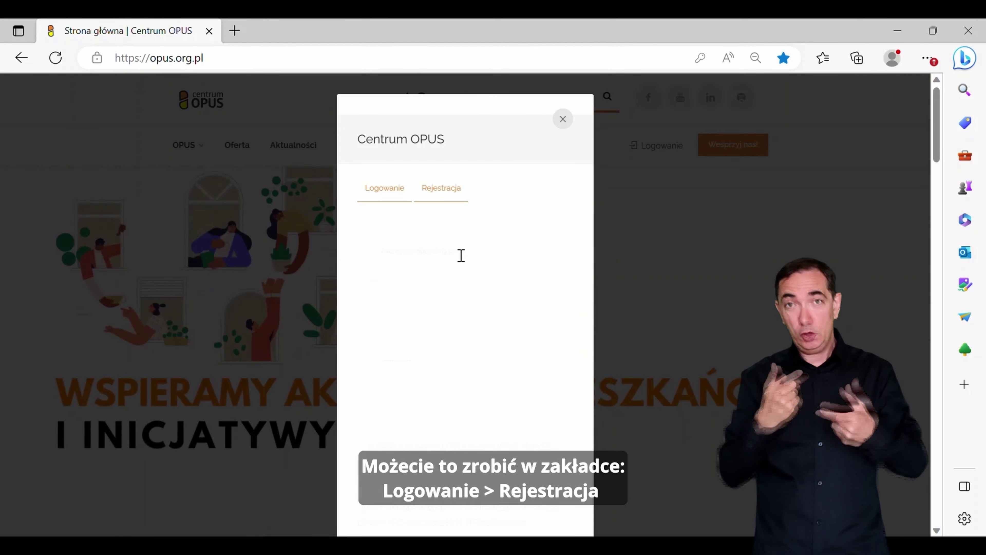
click(401, 193)
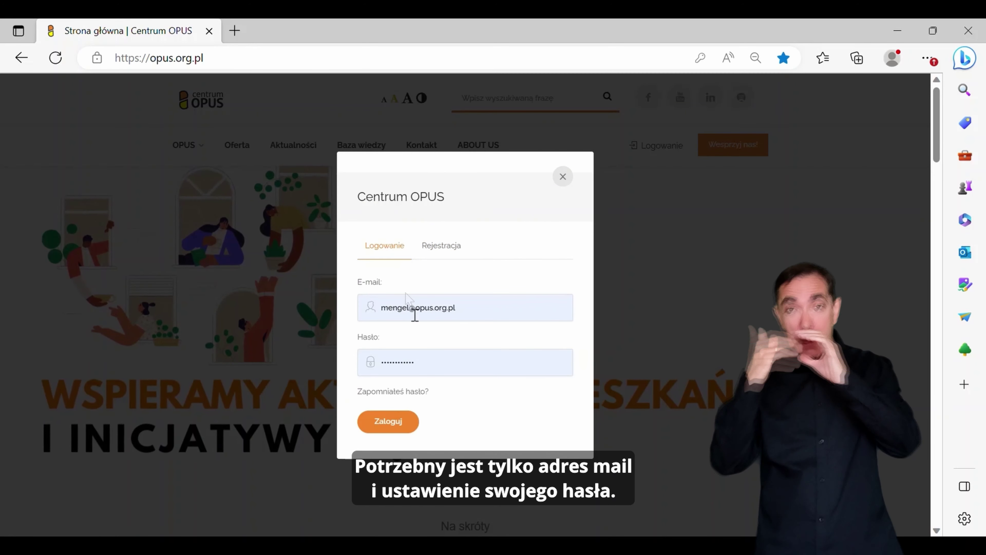
click(400, 422)
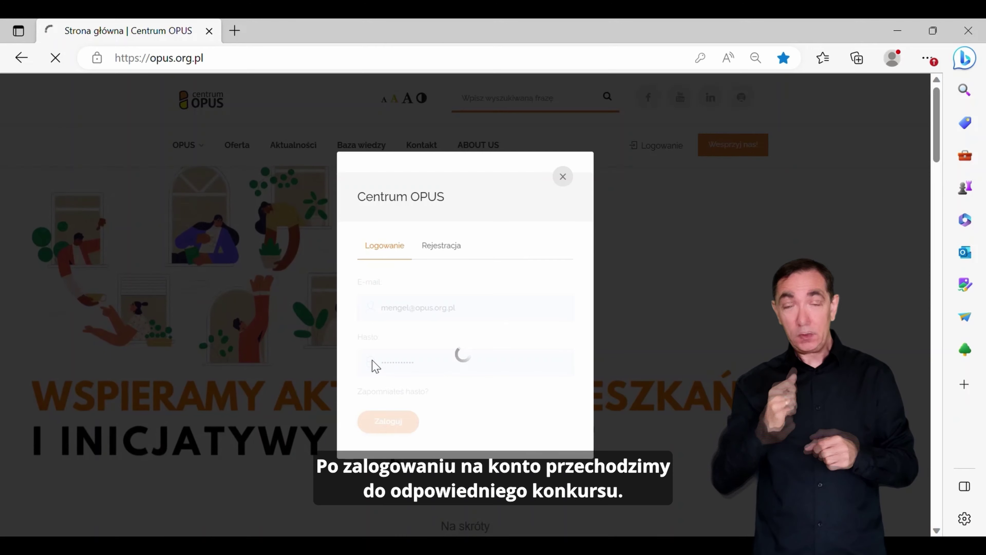
Step: Open the grant contest "MIEJSKI PROGRAM MIKROGRANTÓW 2023" from the KONKURSY DOTACYJNE list
scroll(356, 342, down, 10)
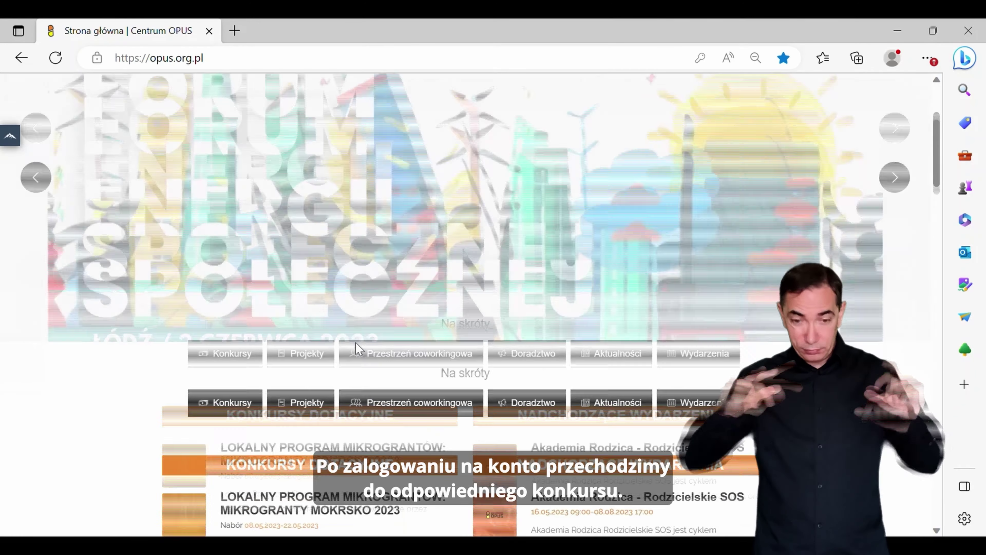
scroll(245, 337, down, 2)
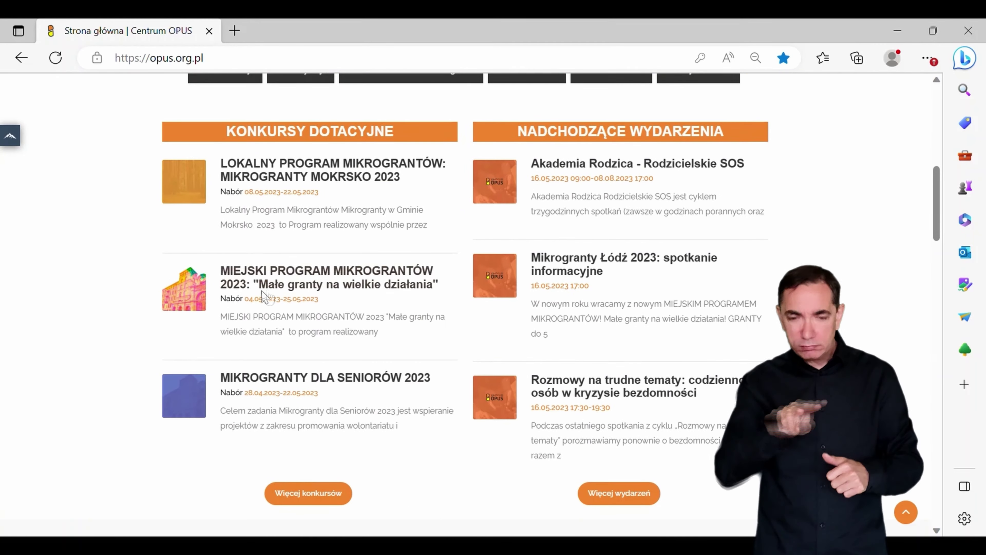
click(265, 295)
Step: Look through the contest description and its downloadable documents, including the Regulamin and the application template
scroll(268, 296, down, 6)
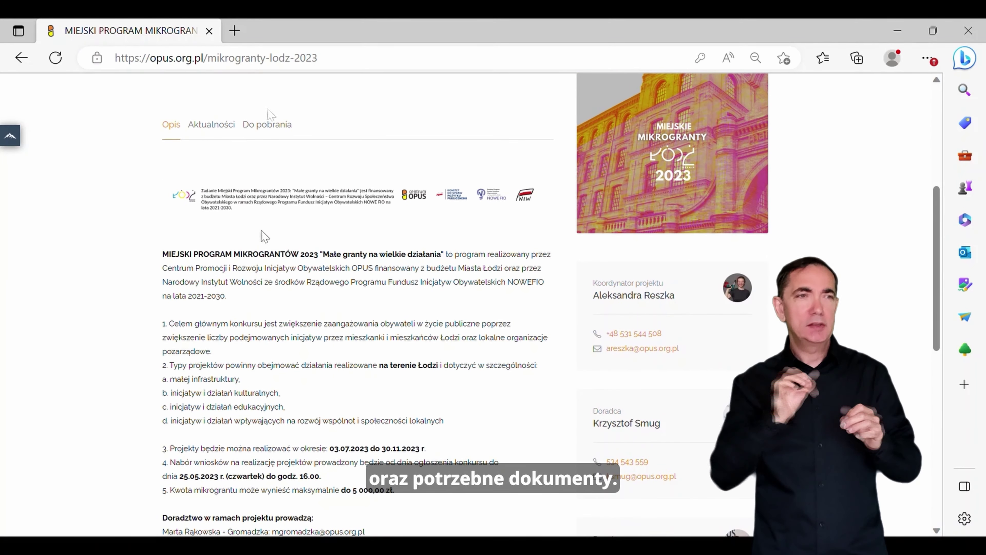
click(263, 134)
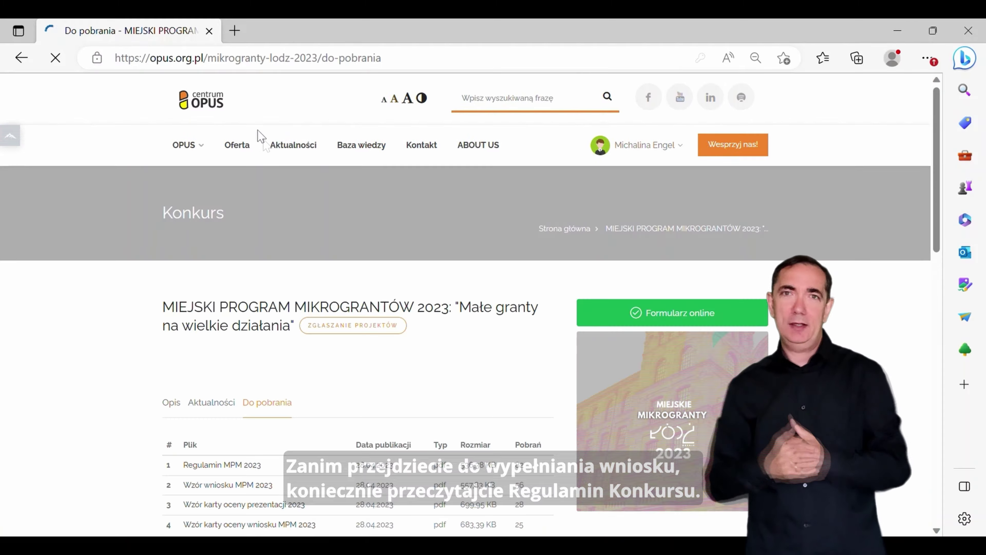
scroll(267, 249, down, 5)
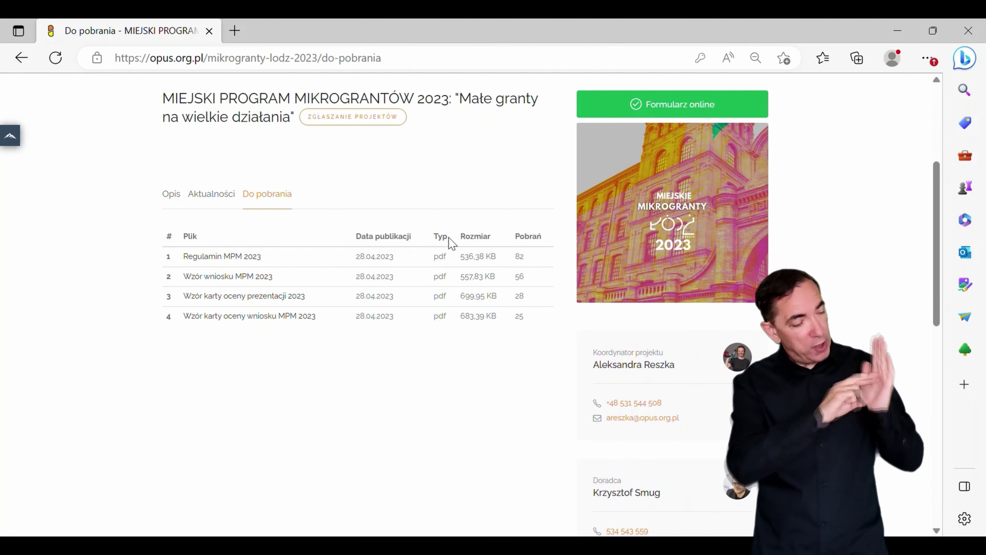
Step: Open the contest's online application form and set the applicant type to Grupa nieformalna
scroll(451, 242, up, 4)
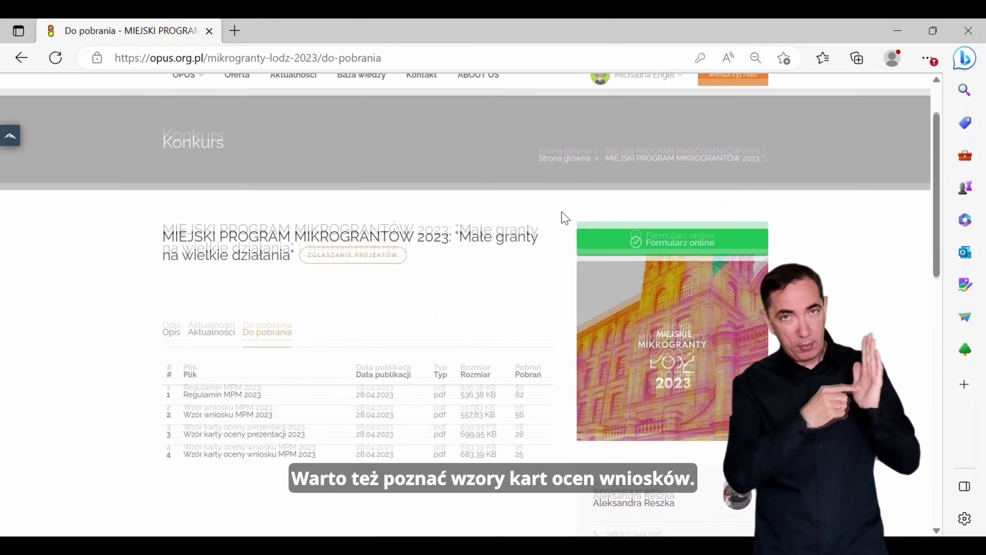
click(614, 240)
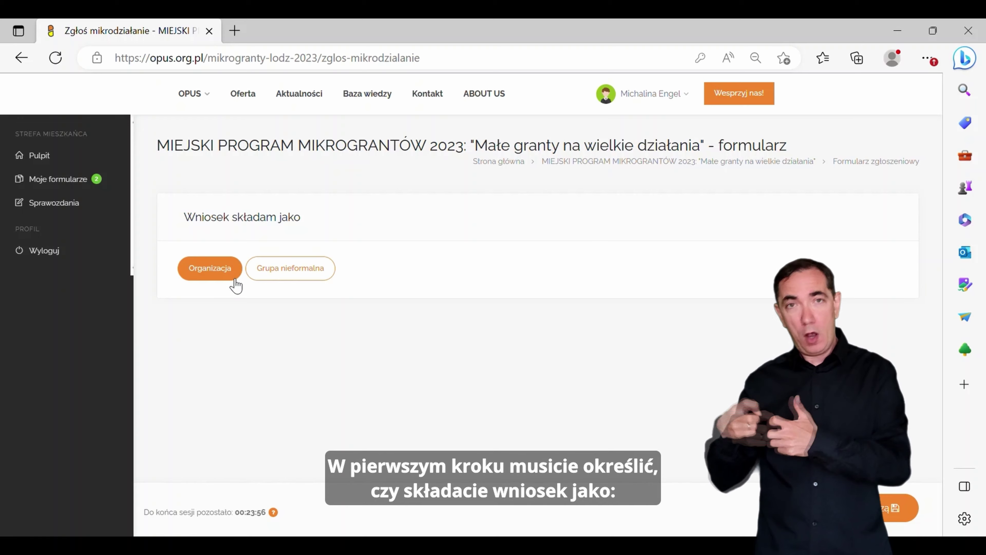
click(256, 277)
Step: Give consent in the Zgody section to the processing of the applicant's e-mail address and phone number
scroll(257, 279, down, 2)
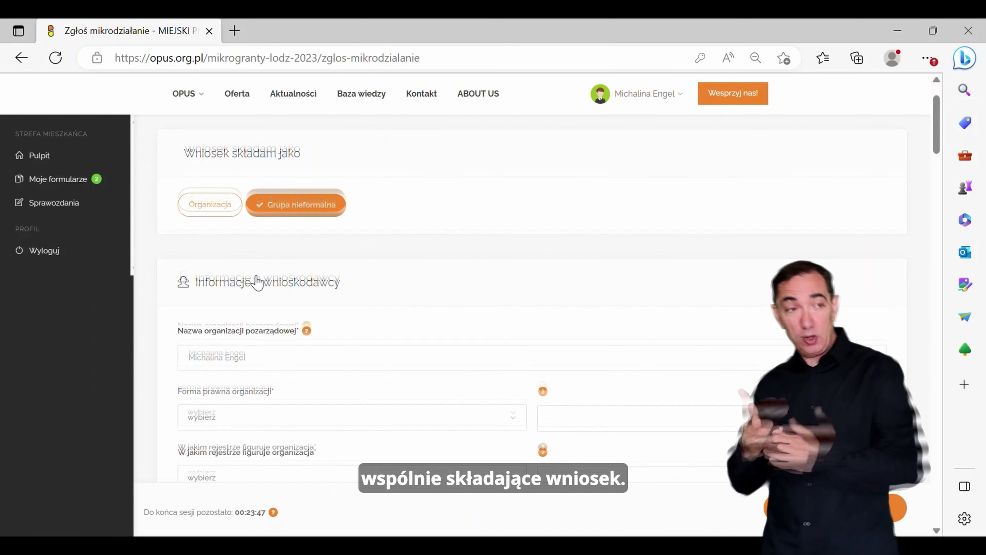
scroll(257, 281, down, 2)
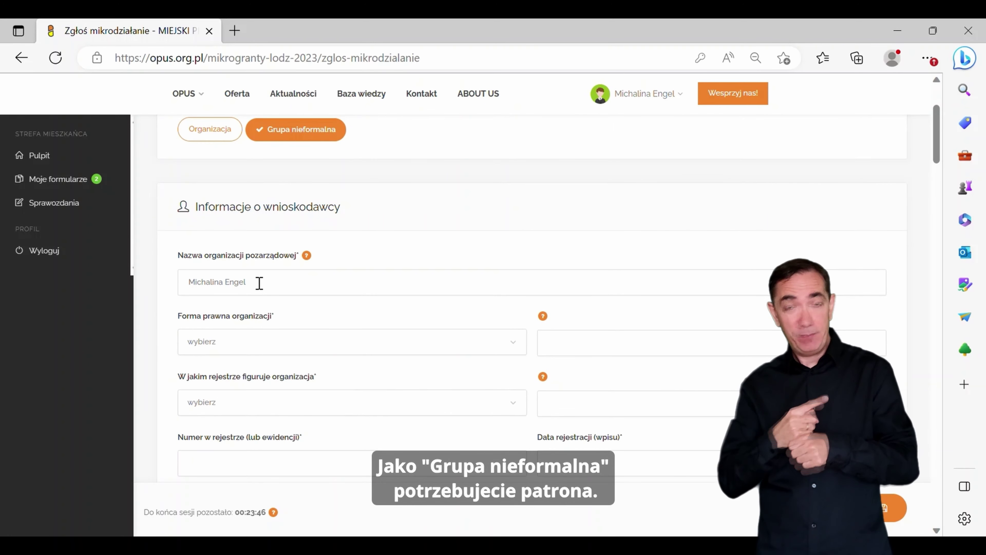
scroll(258, 282, down, 2)
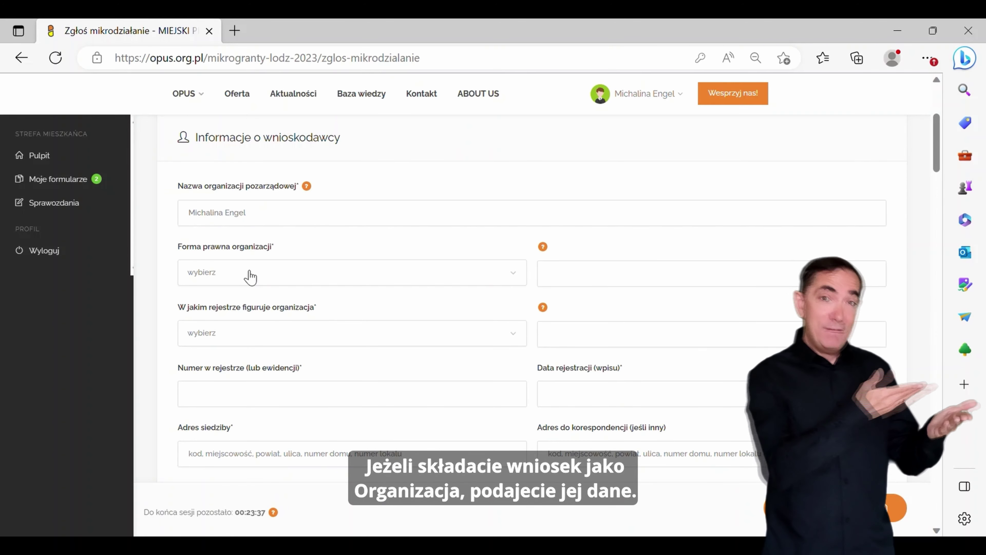
scroll(252, 278, down, 4)
scroll(255, 279, down, 4)
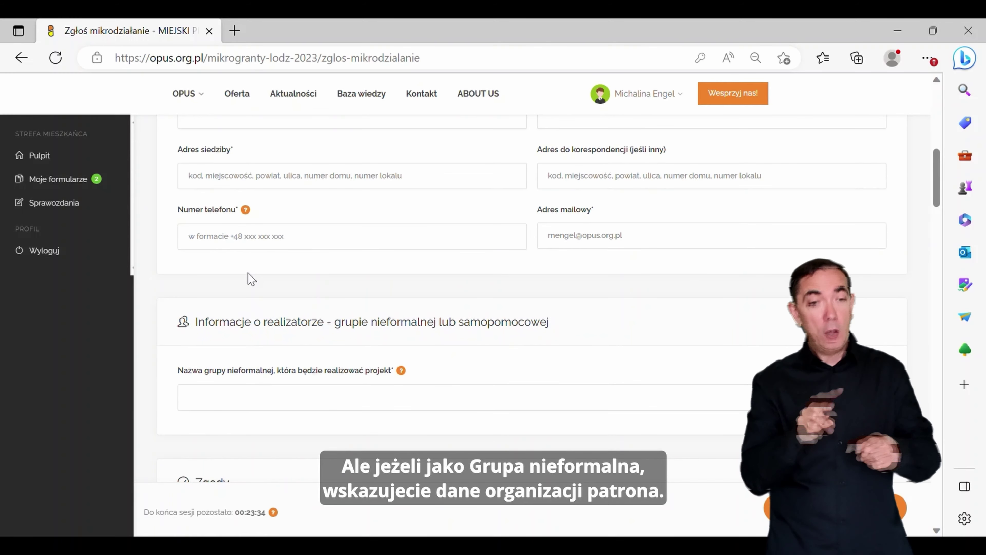
scroll(251, 279, down, 2)
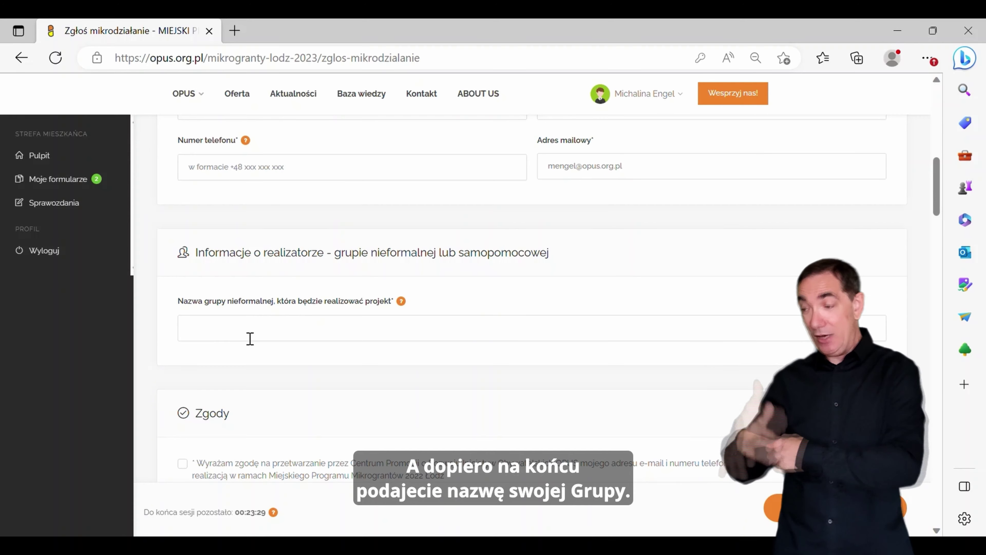
scroll(250, 338, down, 4)
click(185, 328)
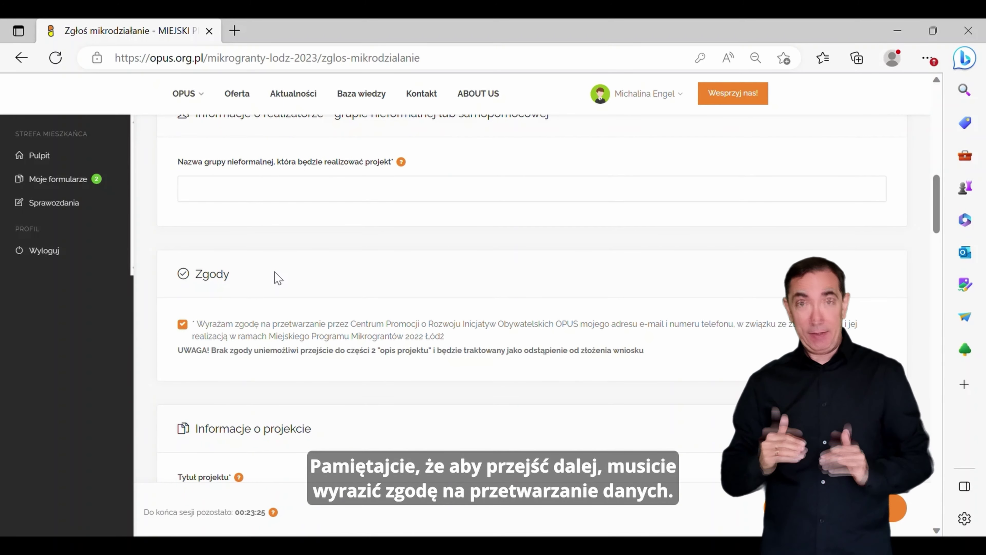
Step: View the start and end date calendars in the project information section without choosing any dates
scroll(278, 277, down, 8)
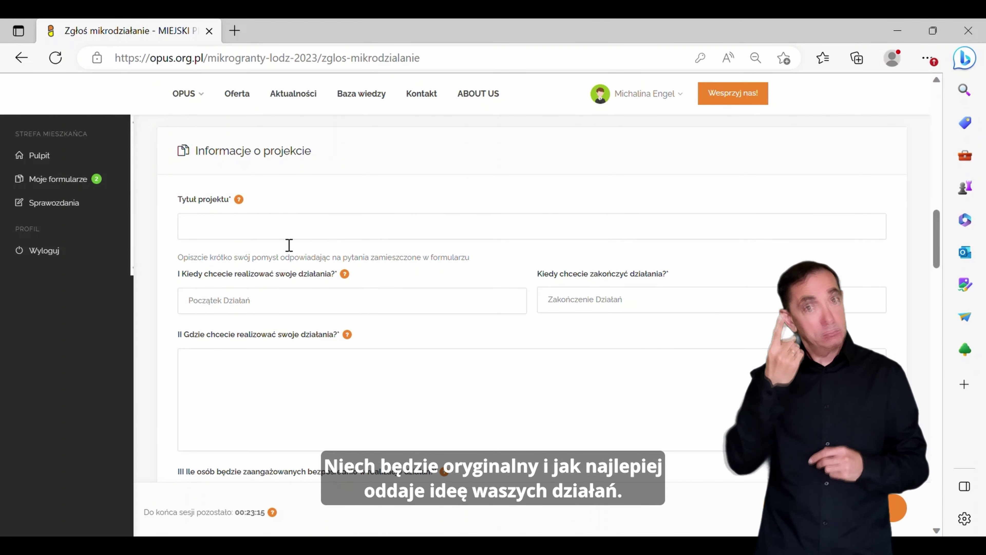
click(276, 300)
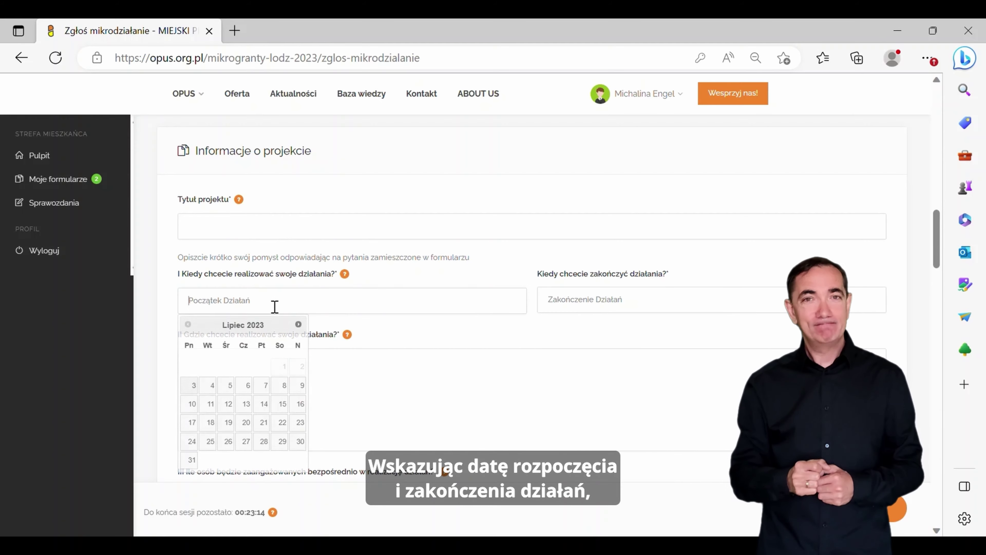
click(593, 310)
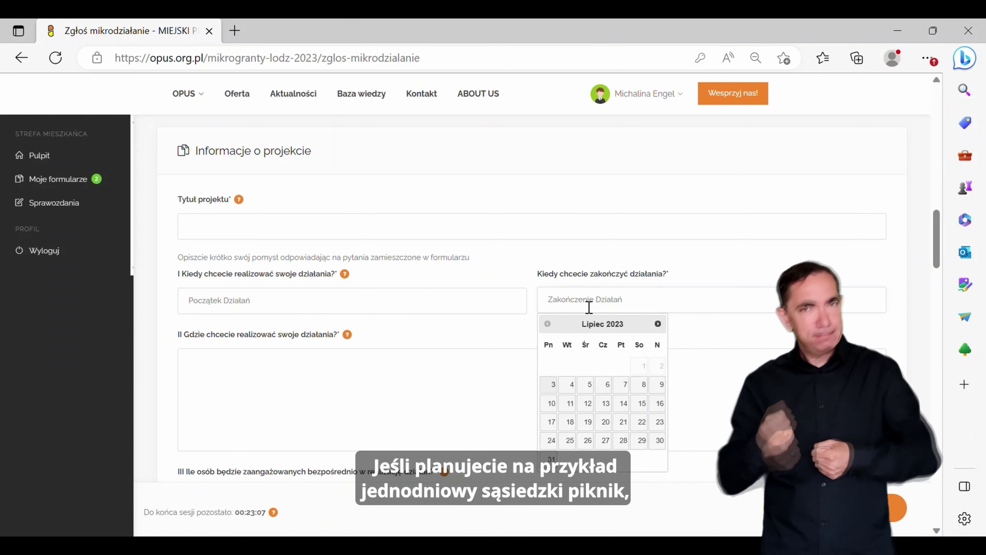
click(530, 279)
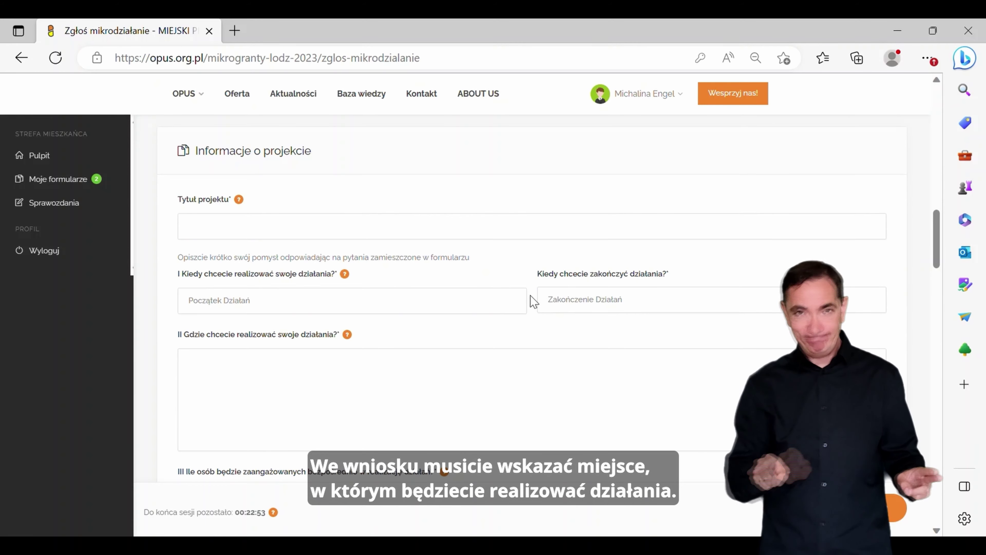
Step: Examine form questions II to IVa on location, people involved and recipients, including the hints for questions II and IV
mouse_move(347, 335)
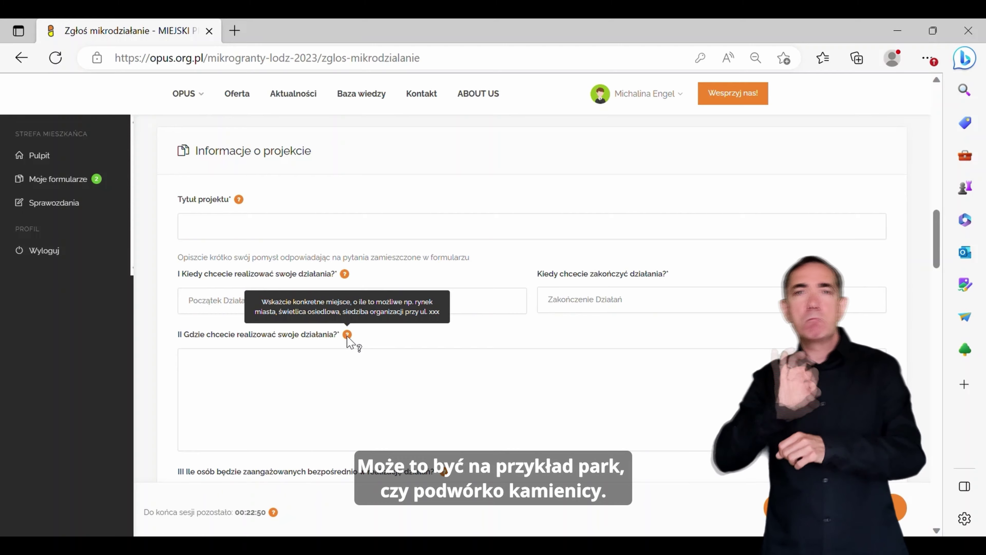
scroll(349, 341, down, 2)
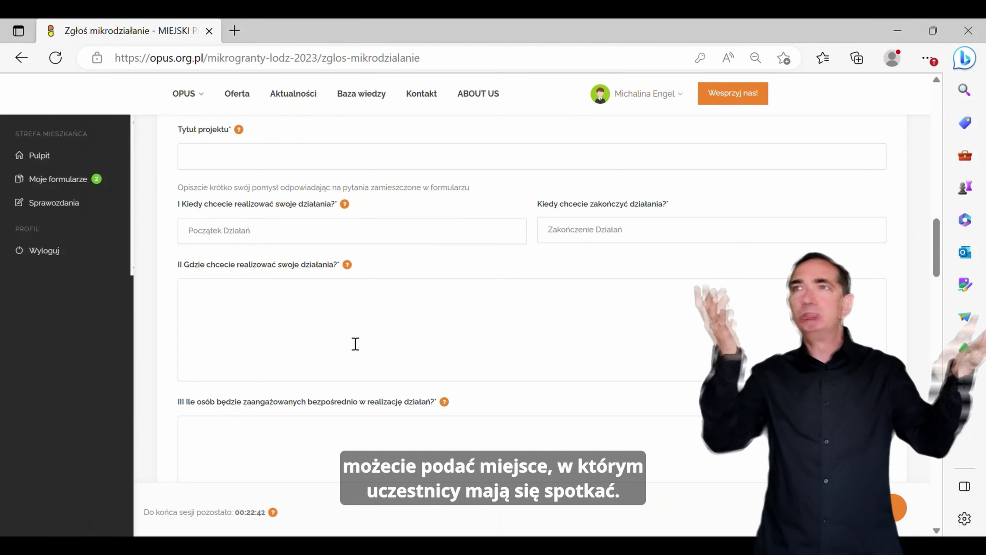
scroll(355, 344, down, 3)
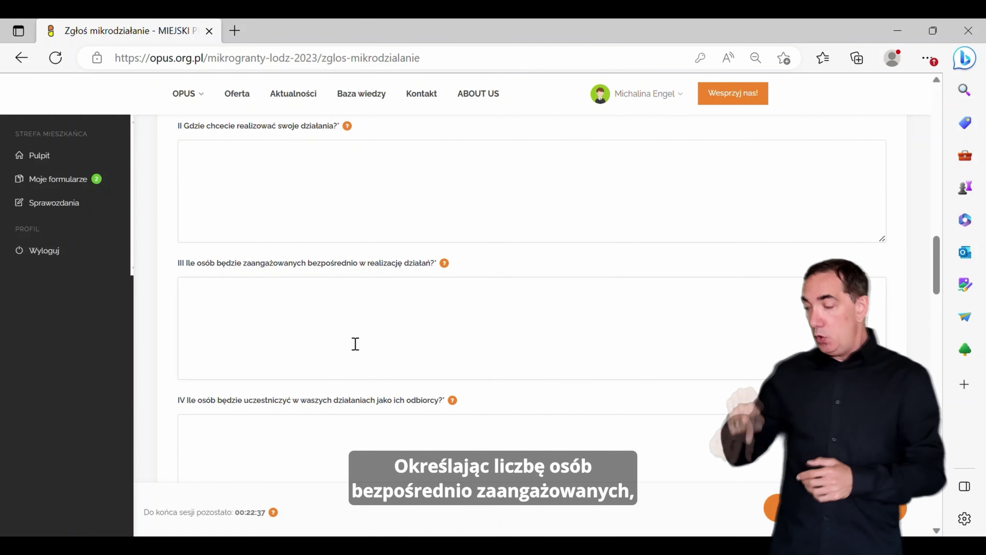
click(355, 343)
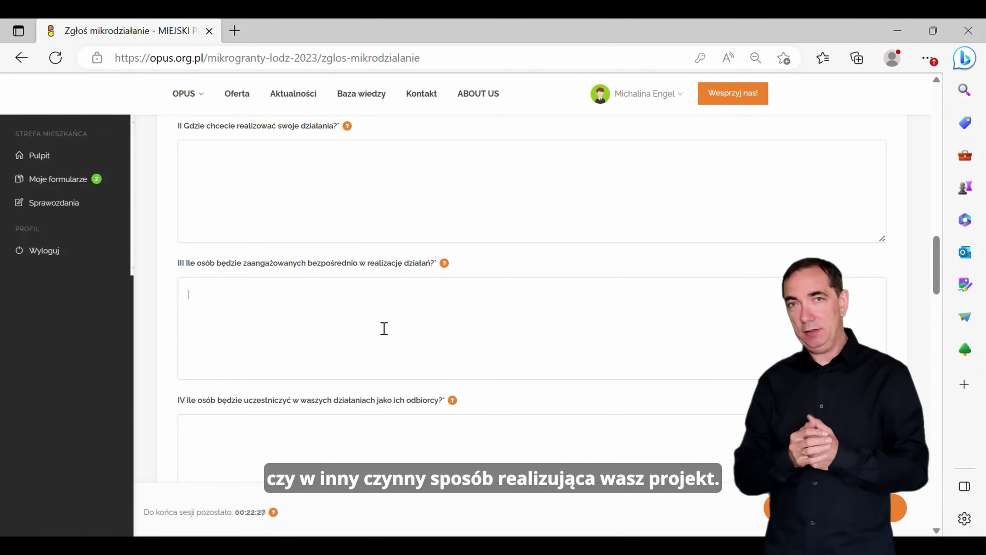
scroll(375, 340, down, 3)
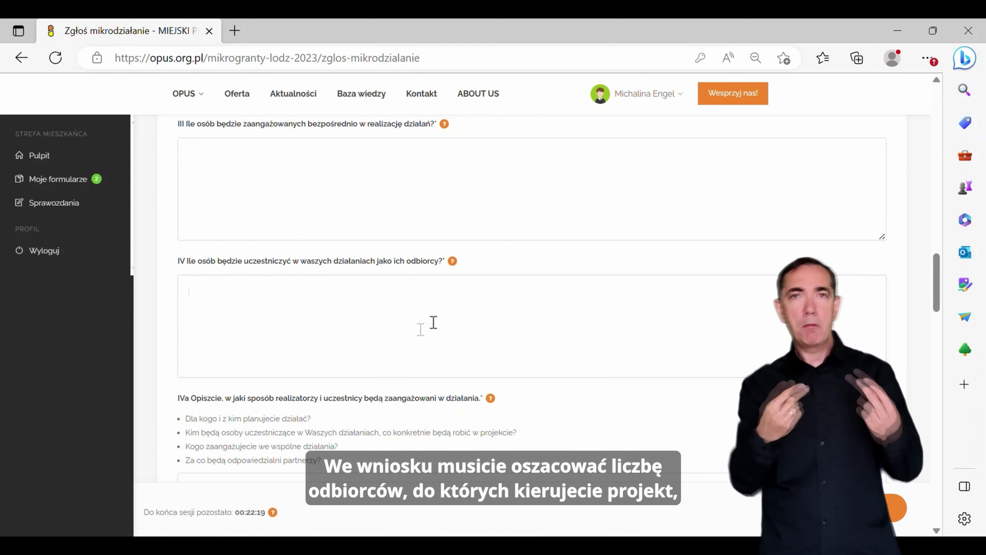
mouse_move(456, 264)
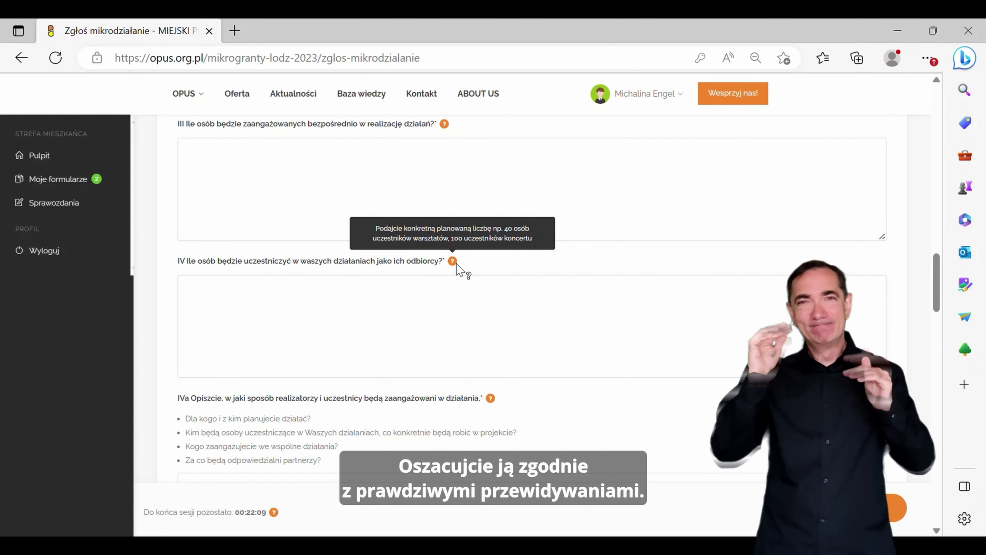
scroll(460, 269, down, 3)
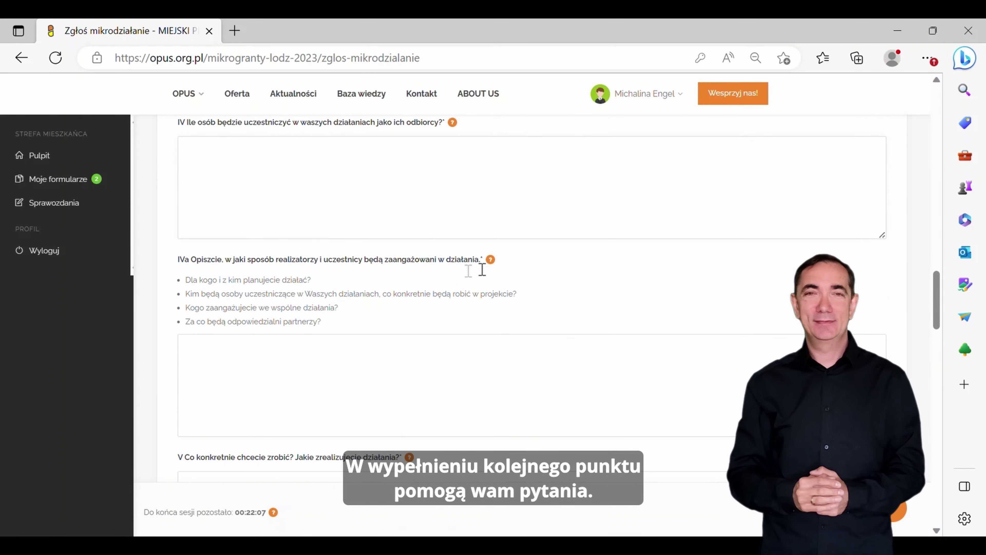
mouse_move(489, 263)
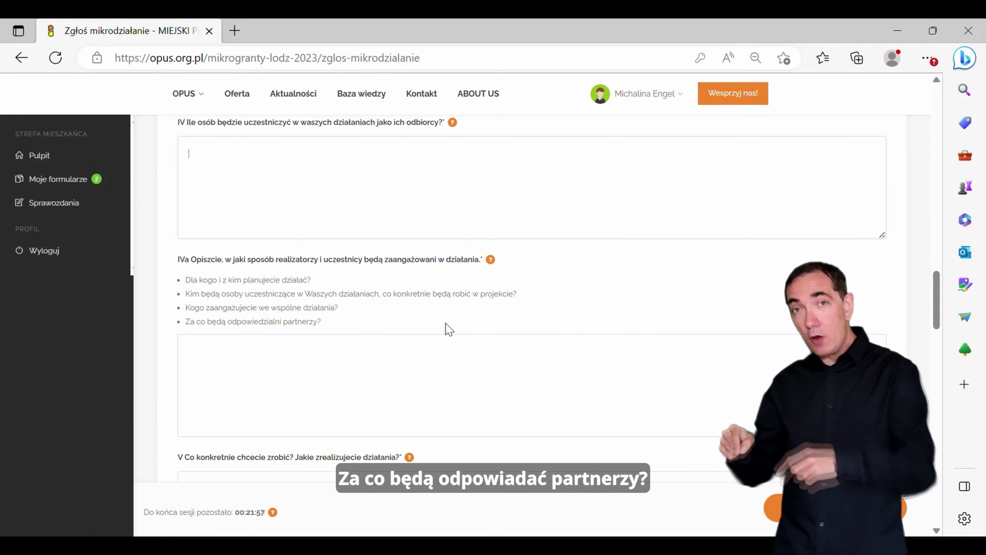
Step: Examine form questions V, Va and VI on the planned activities, their detailed description and the reasons for the project
scroll(448, 330, down, 5)
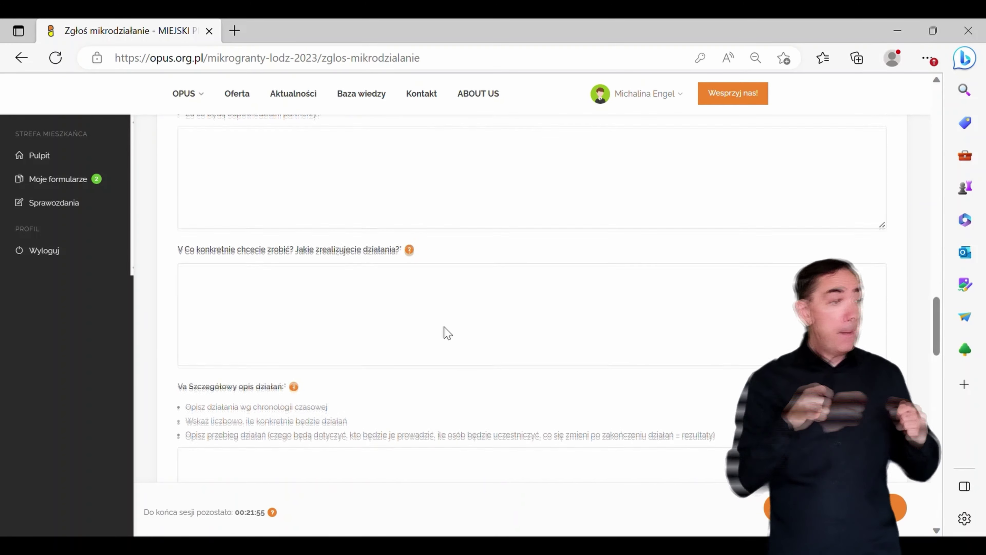
click(425, 296)
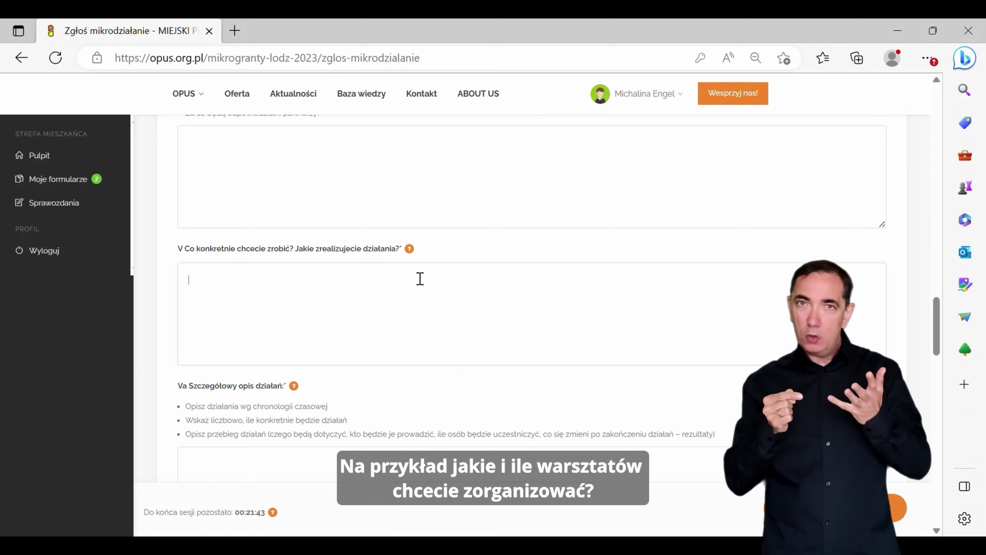
scroll(416, 285, down, 5)
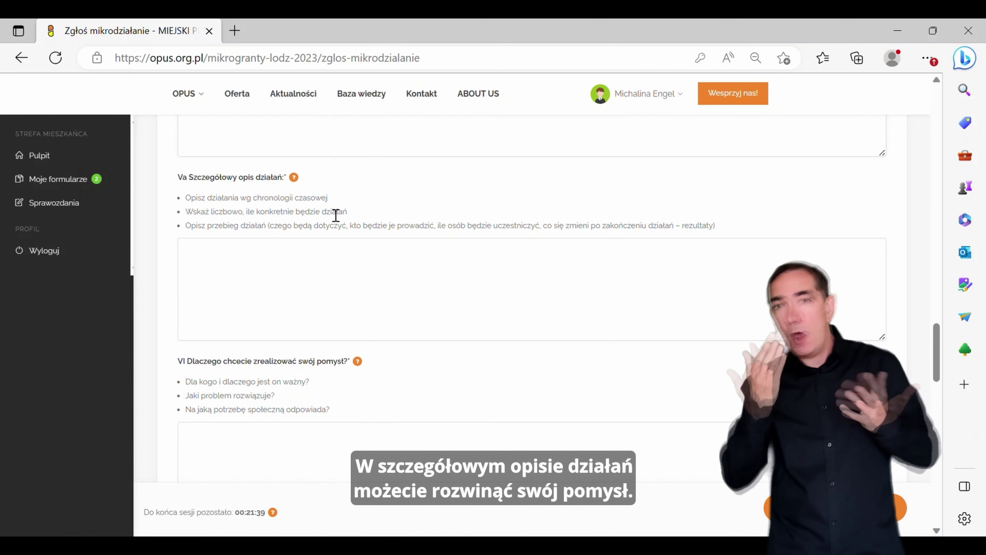
click(335, 260)
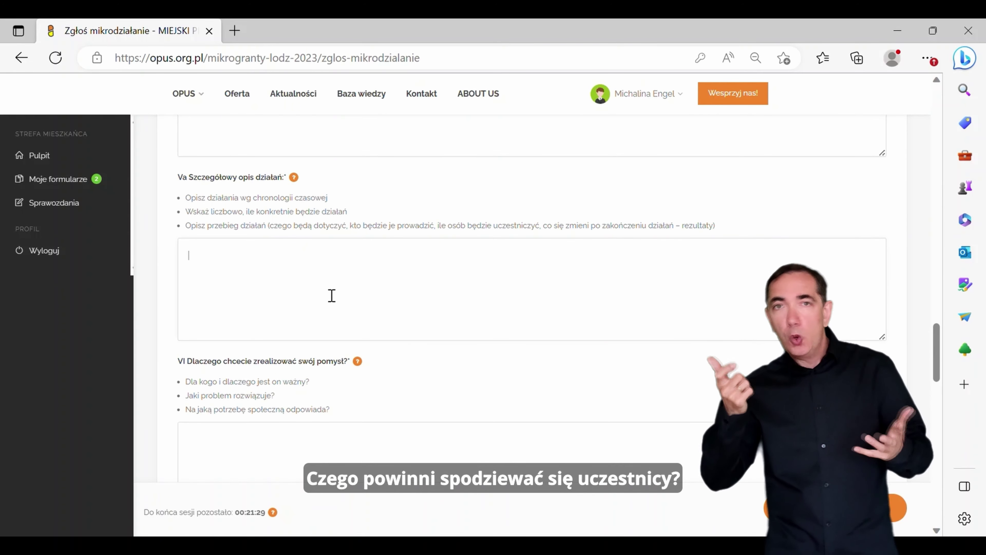
scroll(331, 296, down, 3)
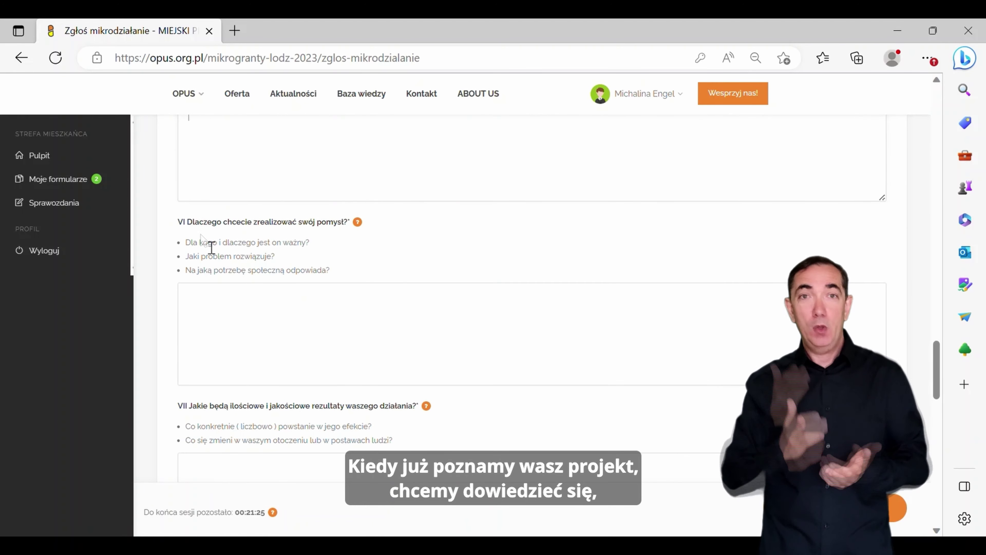
click(217, 324)
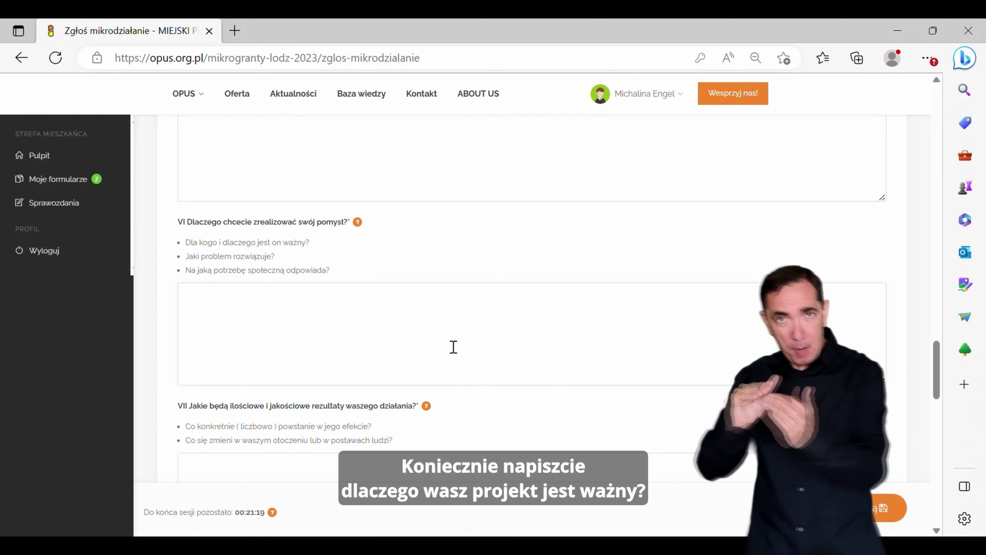
Step: Examine question VII on the results, the Notka prasowa section and the estimated project budget with its requested microgrant amount
scroll(453, 347, down, 3)
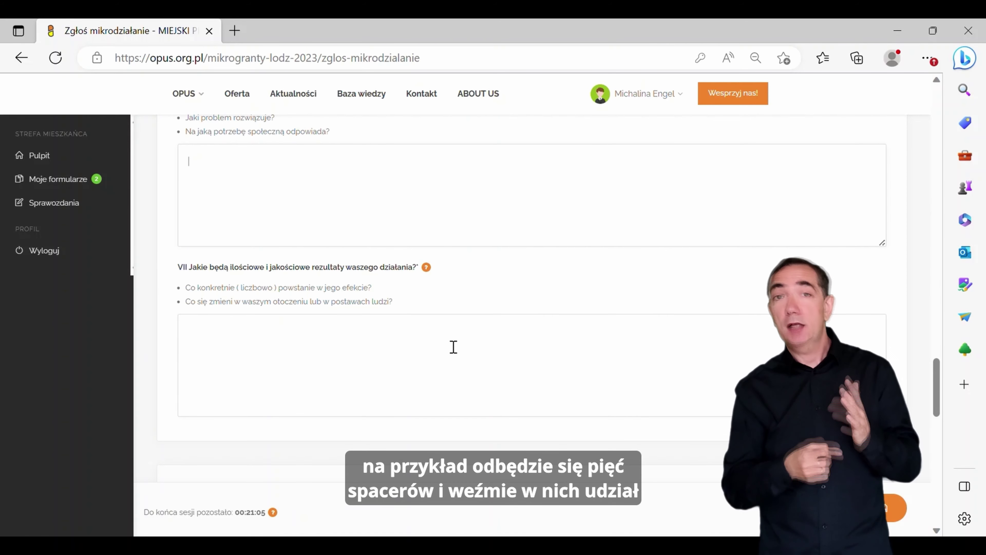
scroll(452, 345, down, 5)
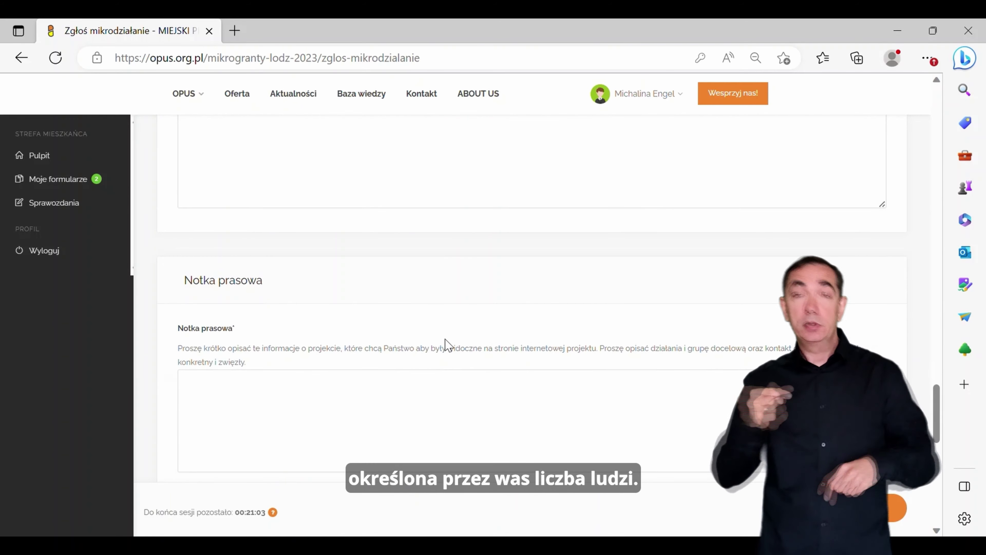
scroll(447, 345, down, 2)
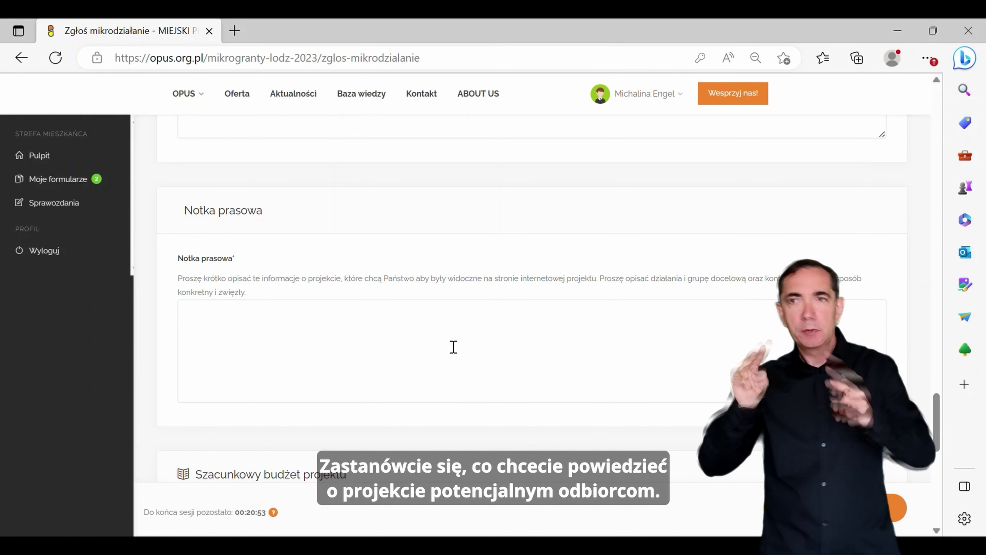
scroll(453, 347, down, 7)
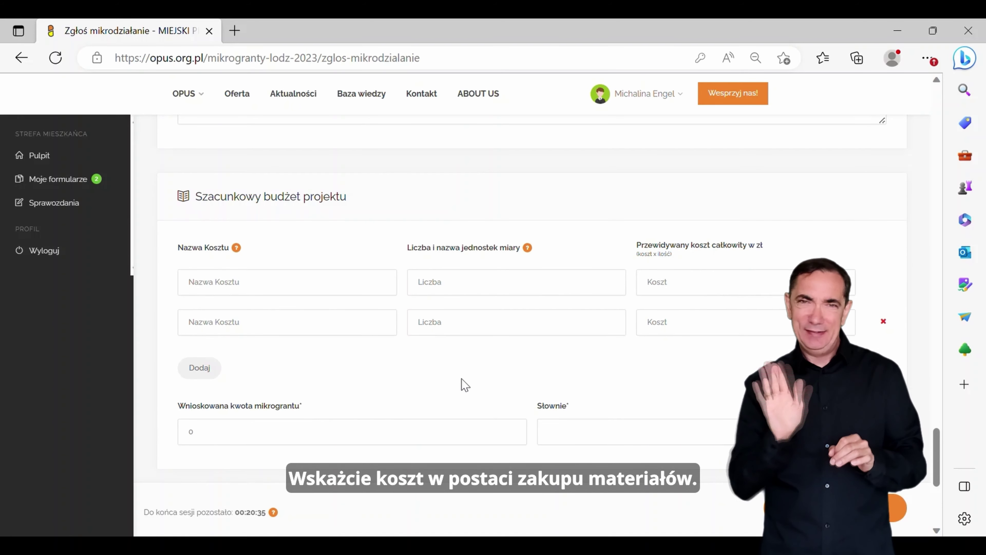
scroll(464, 385, down, 2)
click(434, 372)
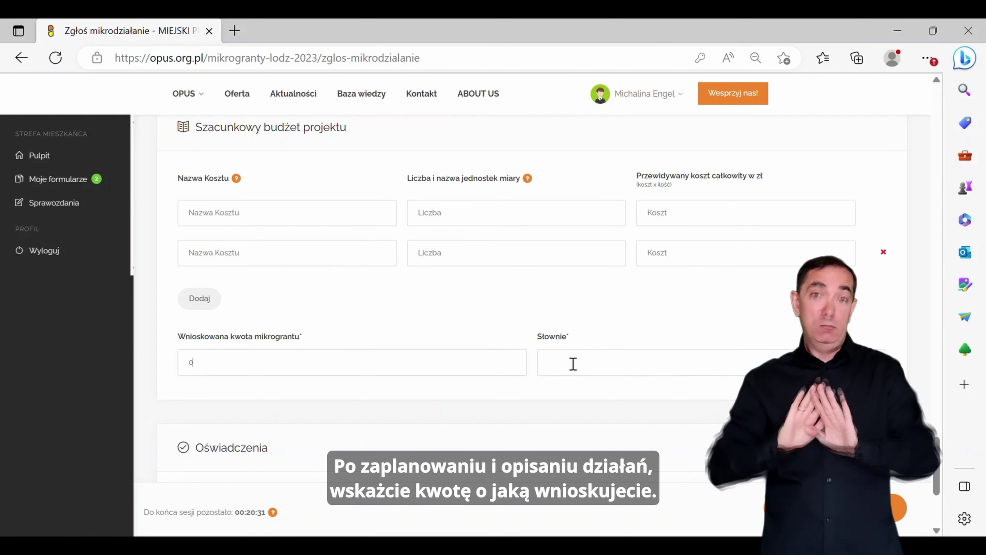
Step: Accept the applicant's declarations in the Oświadczenia section of the form
scroll(569, 360, down, 6)
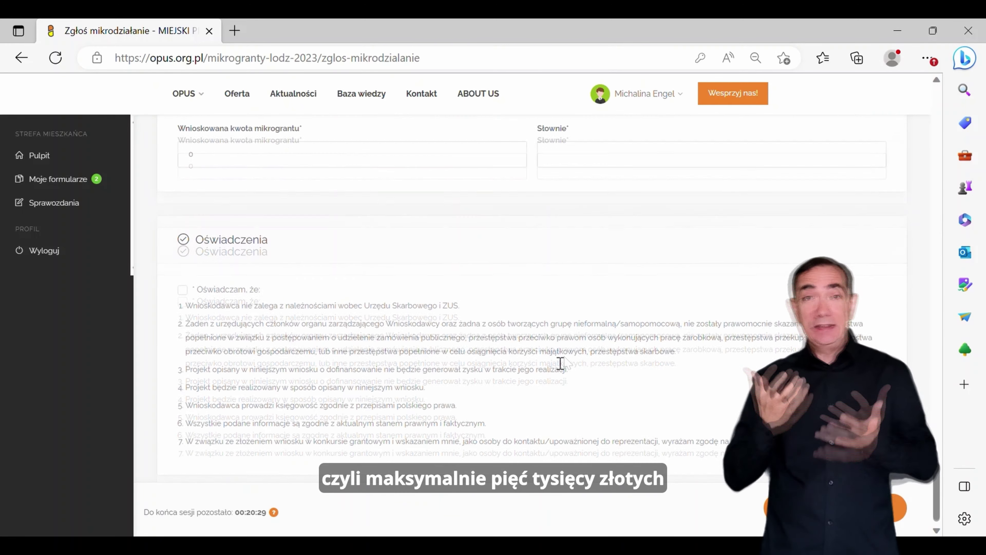
click(189, 291)
Step: Enter "test" as the project title in the project information section and save the application as a working draft
scroll(206, 272, up, 15)
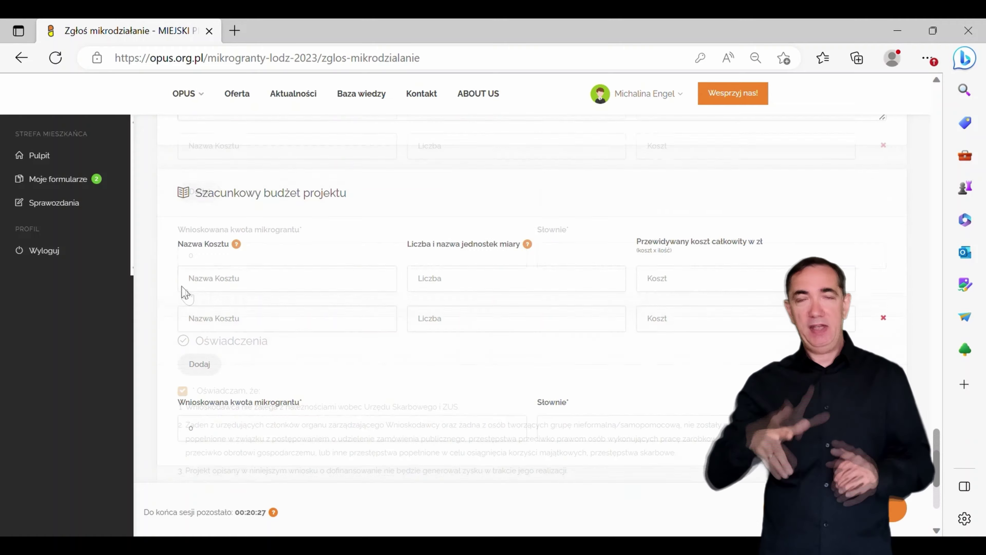
scroll(216, 260, up, 15)
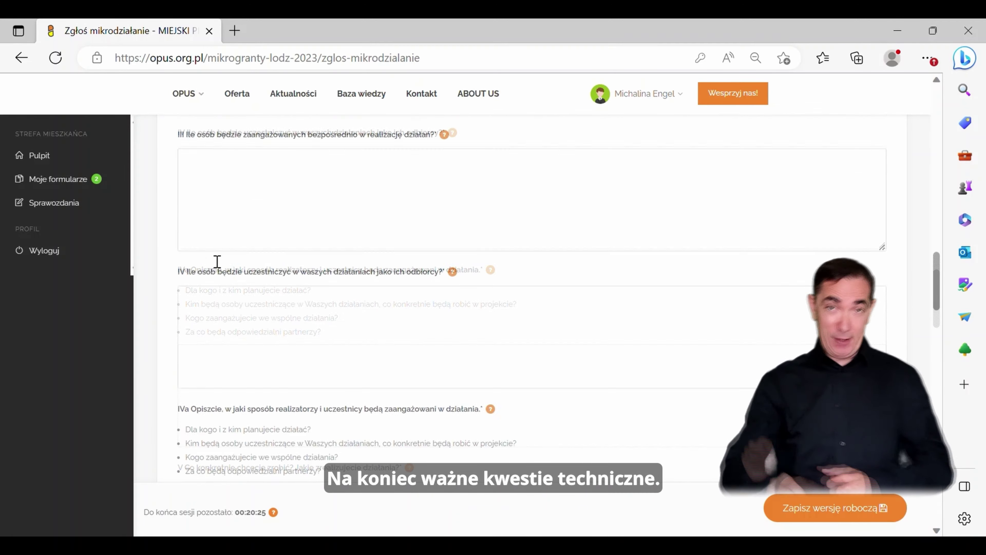
click(235, 376)
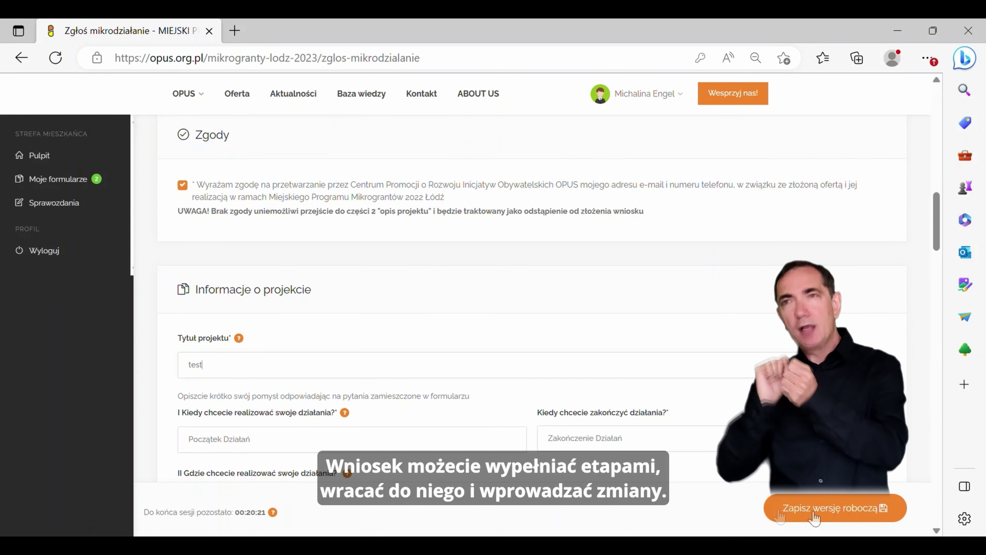
scroll(203, 523, down, 12)
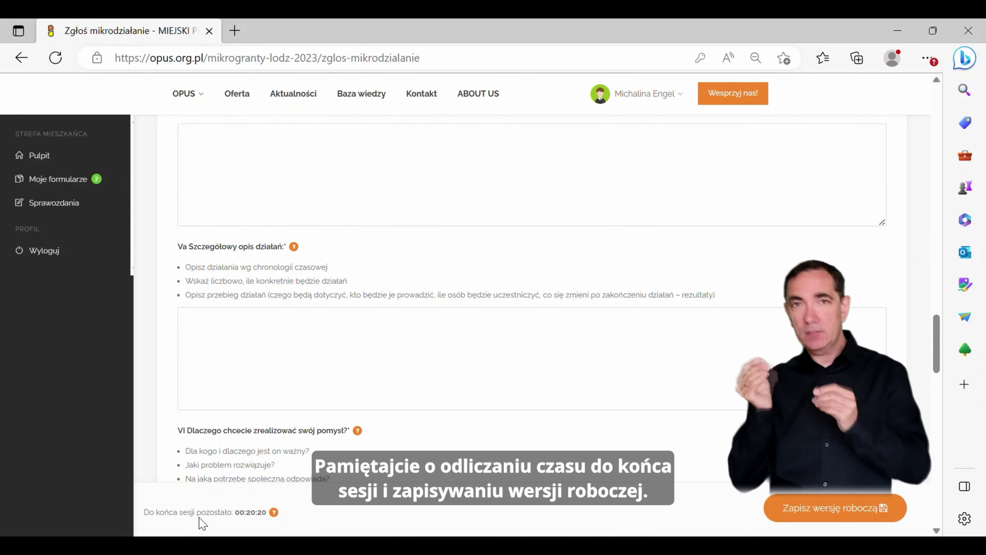
click(867, 521)
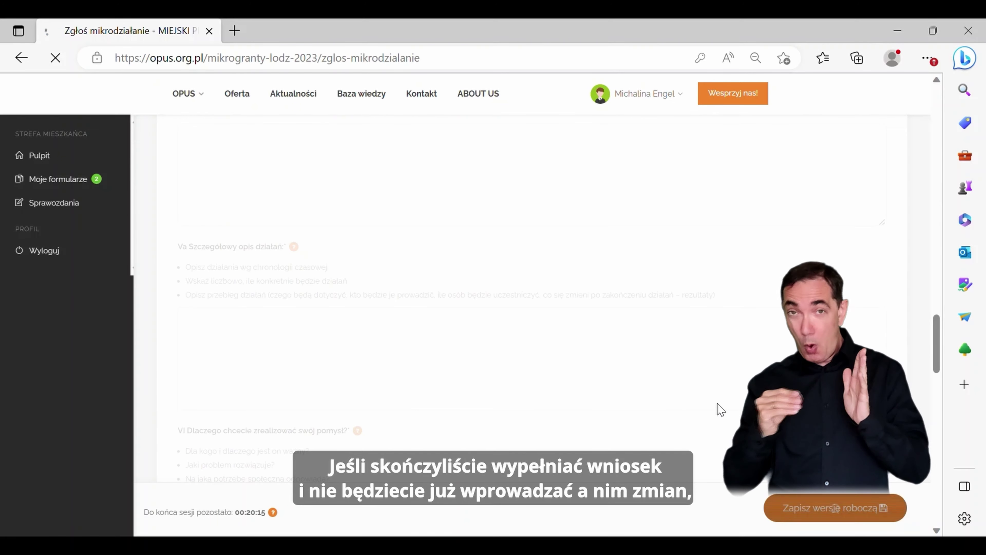
Step: Review the saved draft from the applicant's contact details through the consents and project information to question IVa
scroll(720, 409, down, 10)
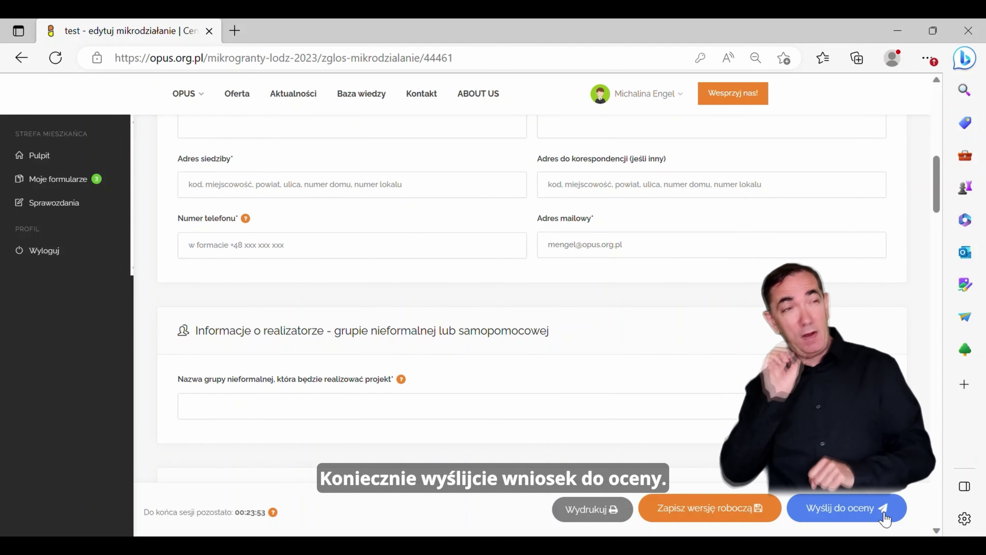
scroll(886, 519, down, 7)
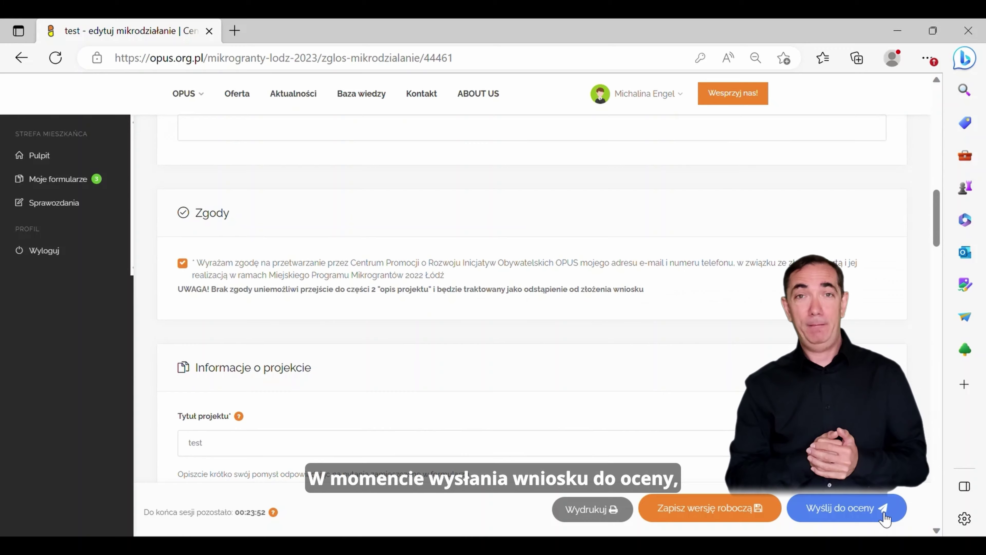
scroll(885, 519, down, 12)
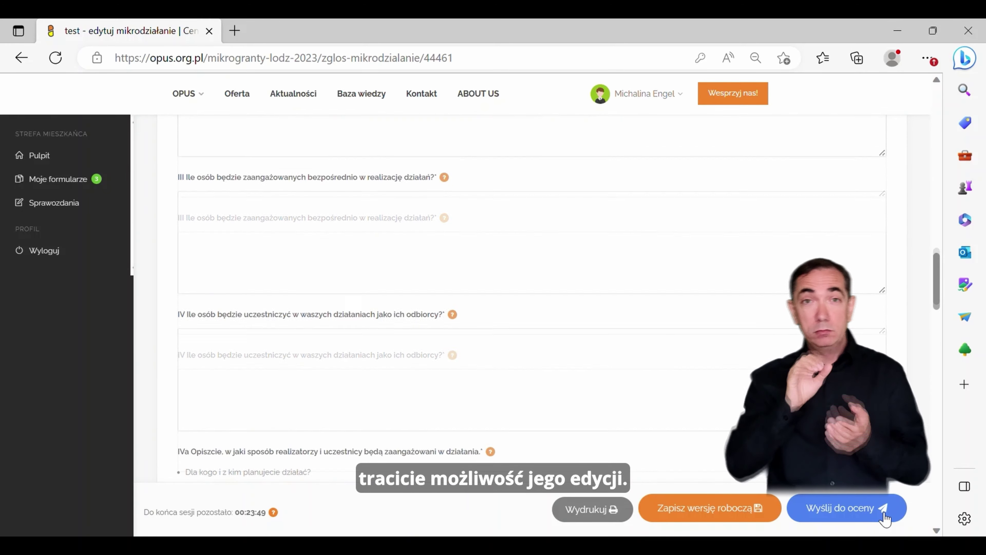
scroll(885, 518, down, 3)
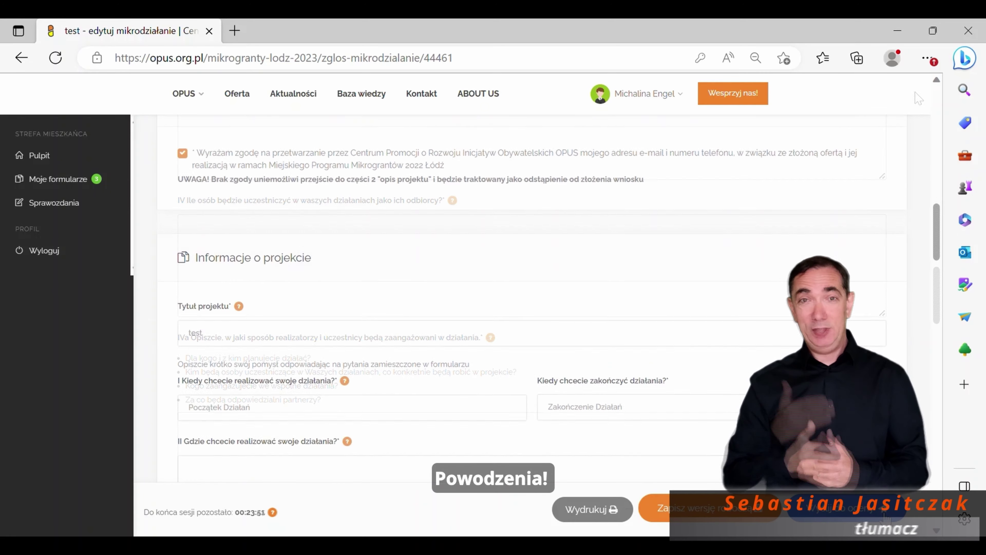
scroll(886, 519, down, 12)
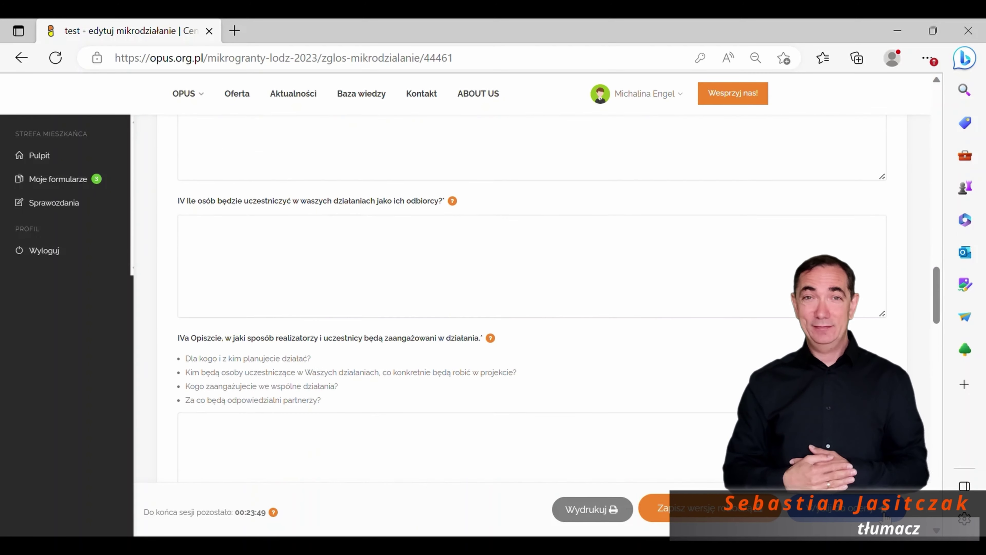